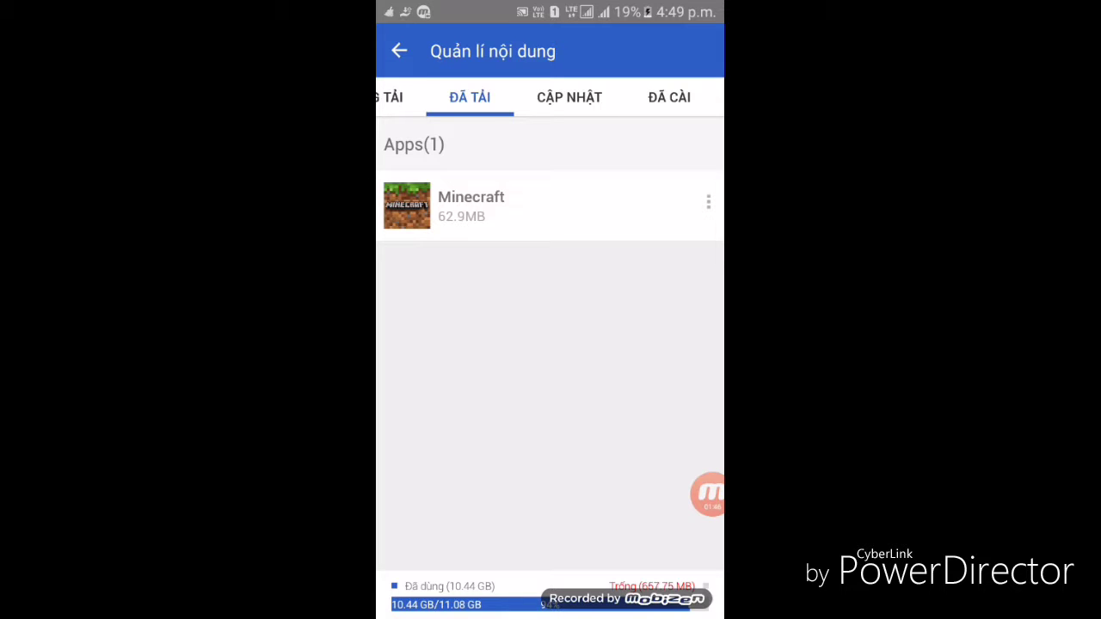
Choose Cài đặt from the downloaded Minecraft package's menu to install the 62.9MB update.
click(708, 202)
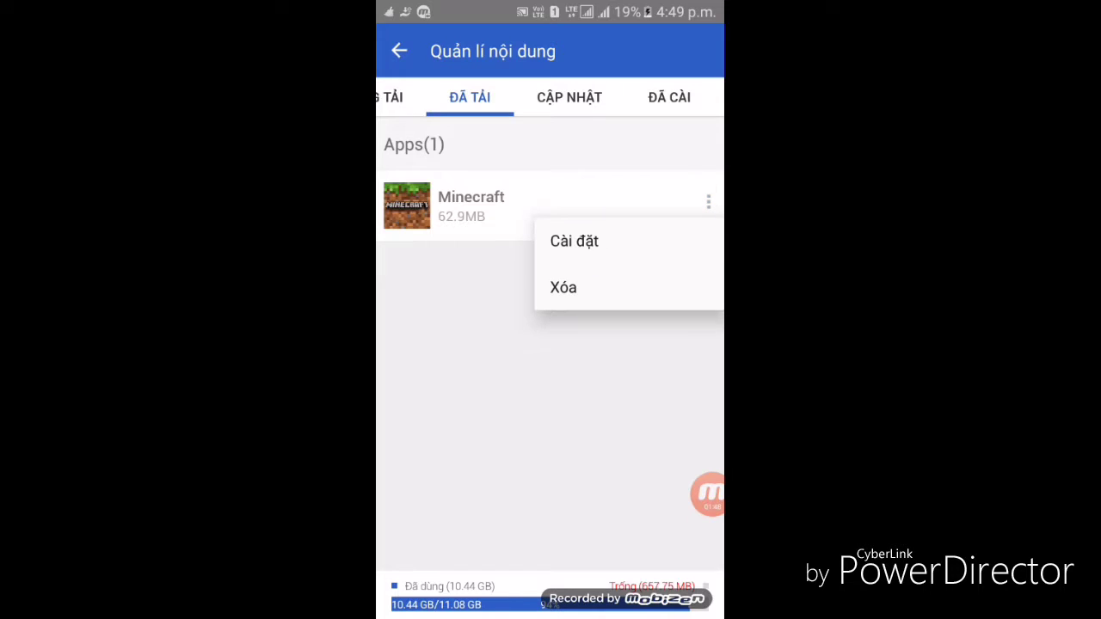
click(648, 239)
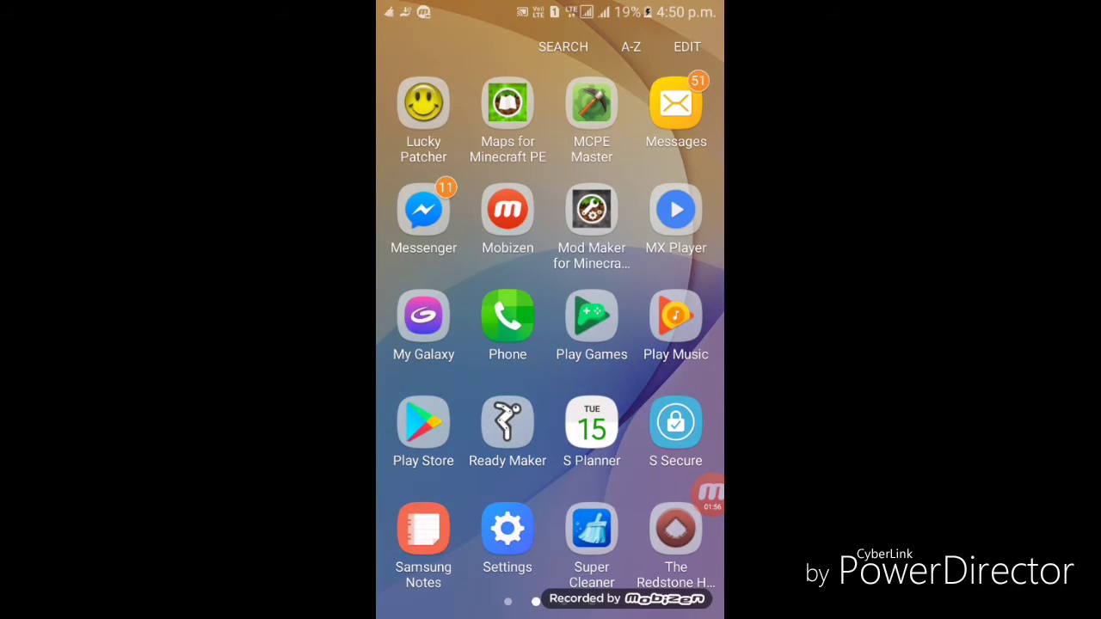
Swipe two pages left through the app drawer toward the Minecraft icon.
drag(671, 344, 430, 344)
drag(671, 344, 430, 344)
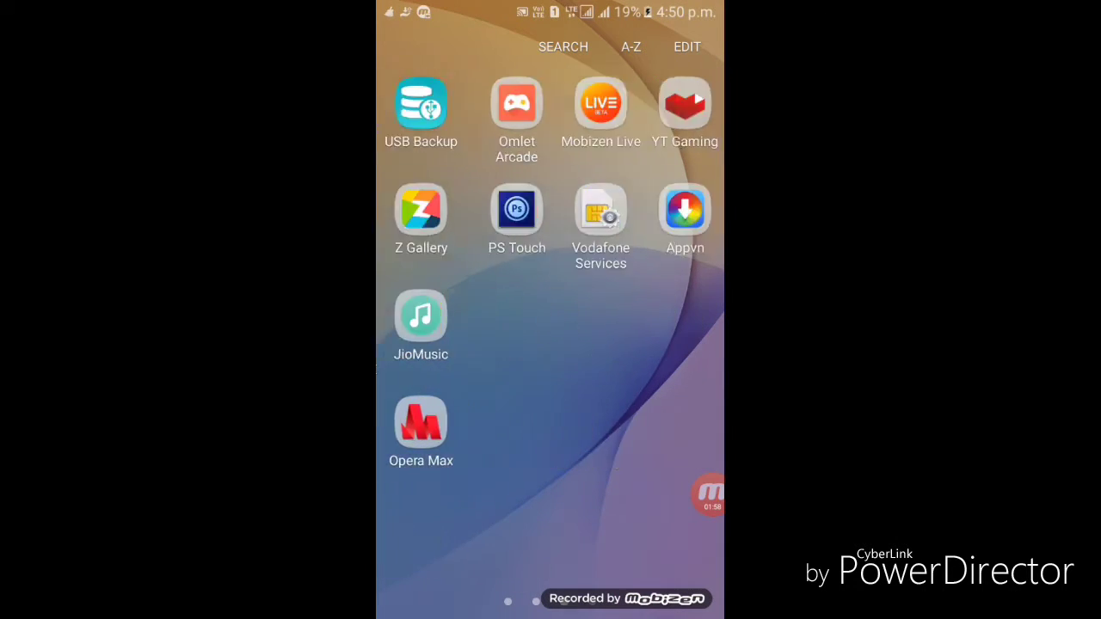